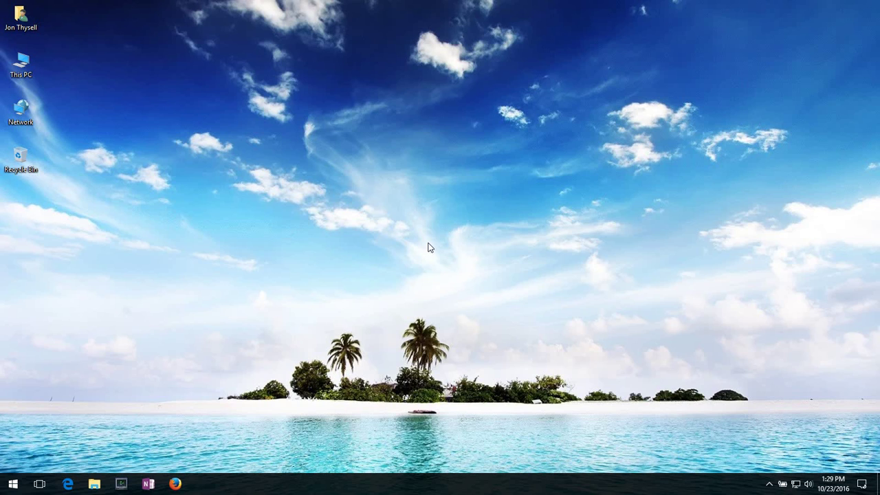
Launch Chordious from the Chordious 2.0 program folder and agree to have it check for updates when it starts.
click(436, 227)
click(13, 485)
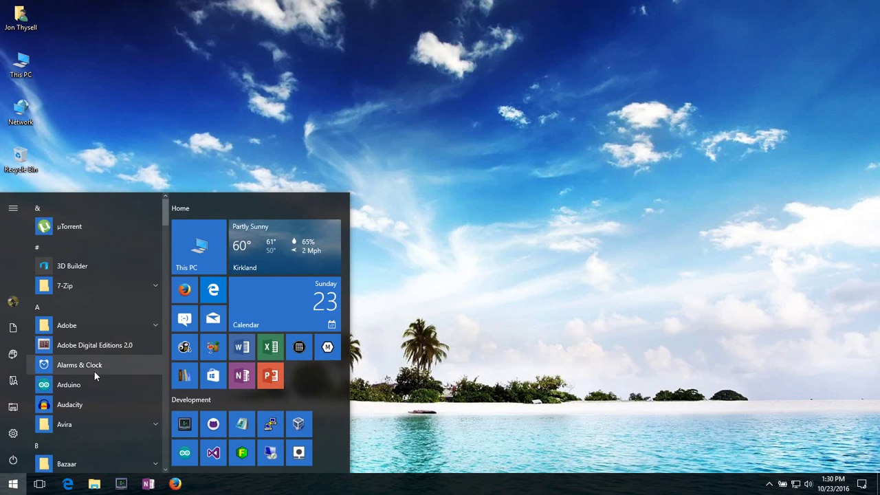
scroll(110, 337, down, 5)
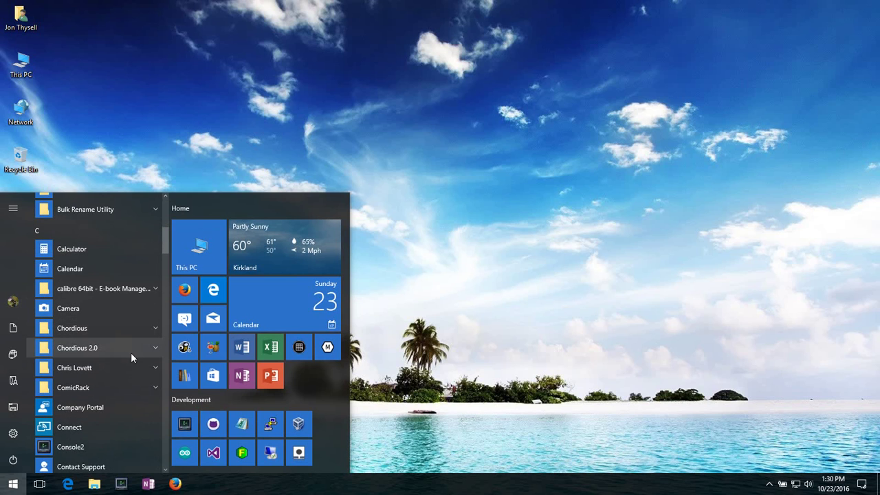
click(155, 348)
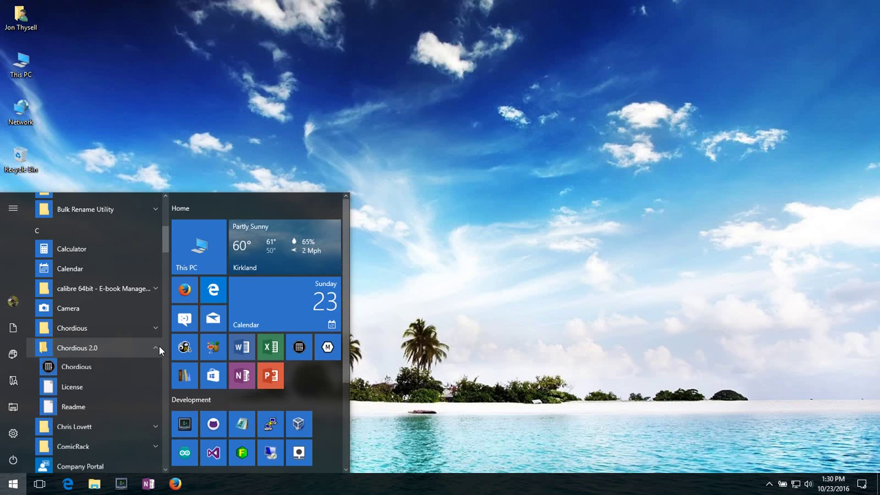
click(99, 368)
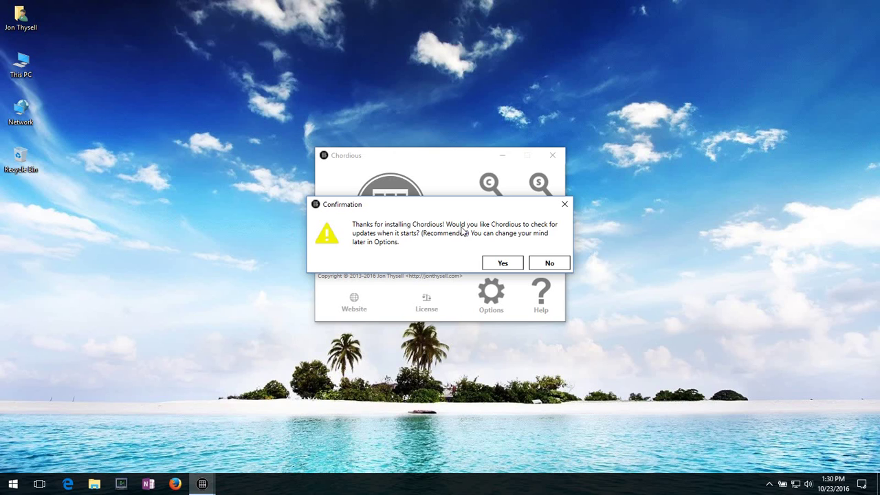
click(503, 264)
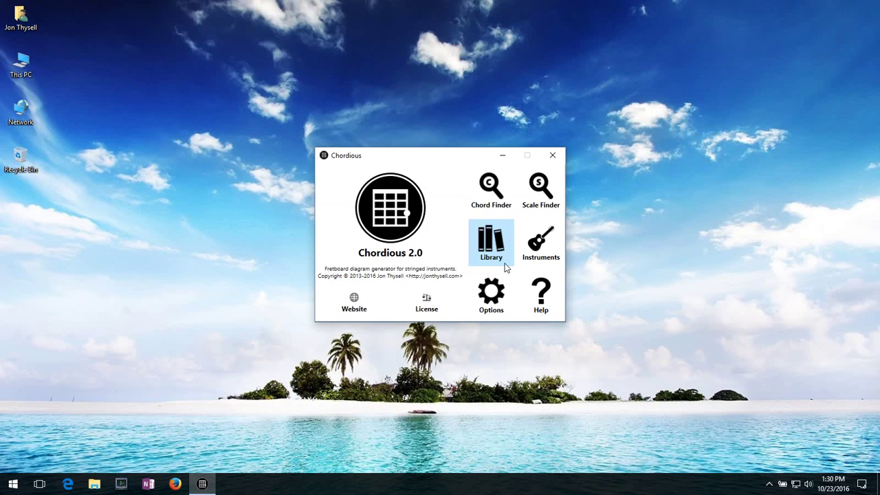
Open the Chord Finder and enlarge its window so that all search and style options fit.
drag(442, 157, 438, 156)
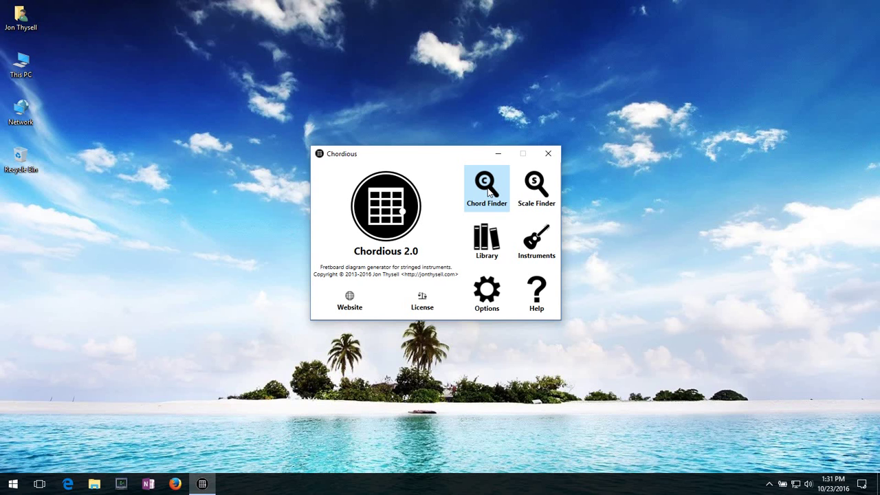
click(489, 192)
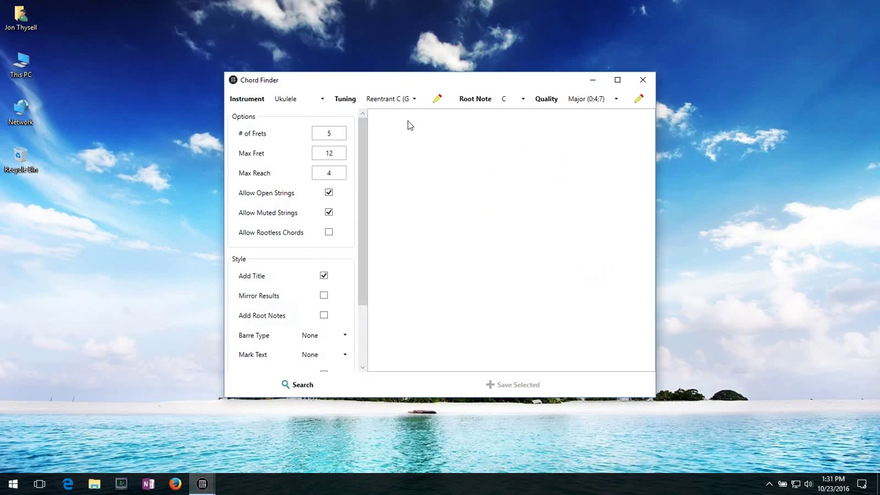
drag(306, 85, 259, 49)
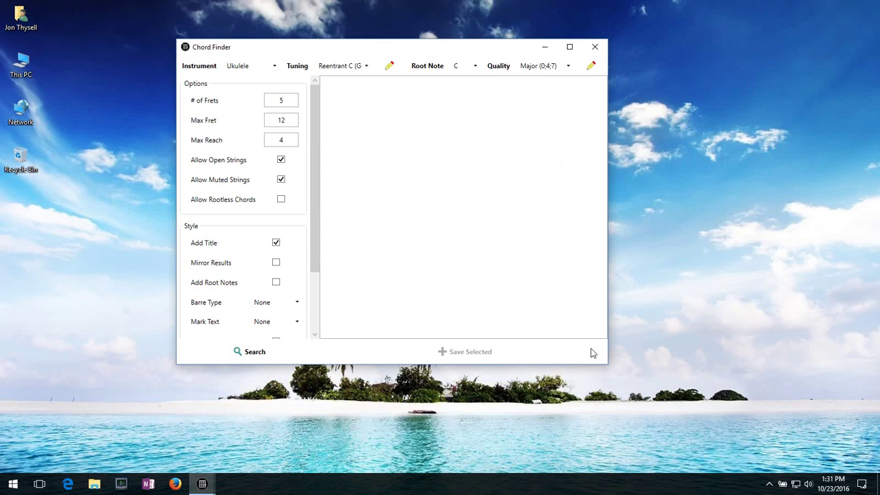
drag(608, 370, 709, 443)
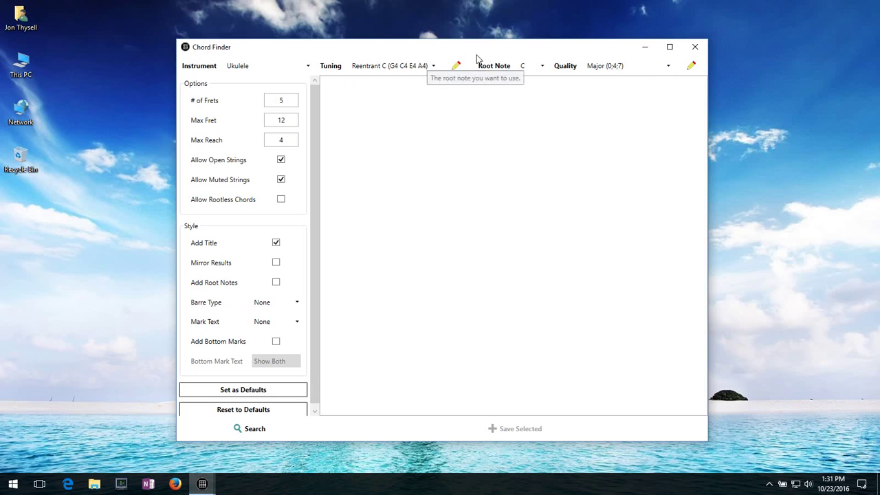
Choose Ukulele as the instrument and Reentrant C (G4 C4 E4 A4) as the tuning for the chord search.
click(308, 67)
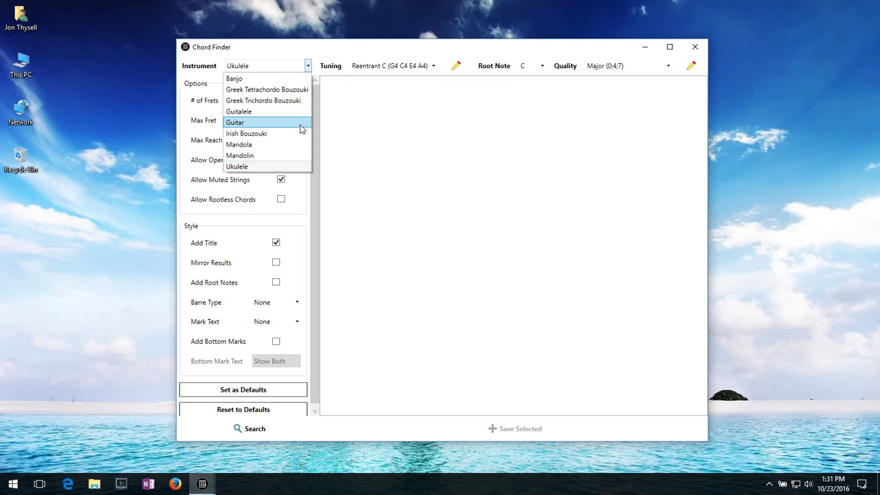
click(288, 166)
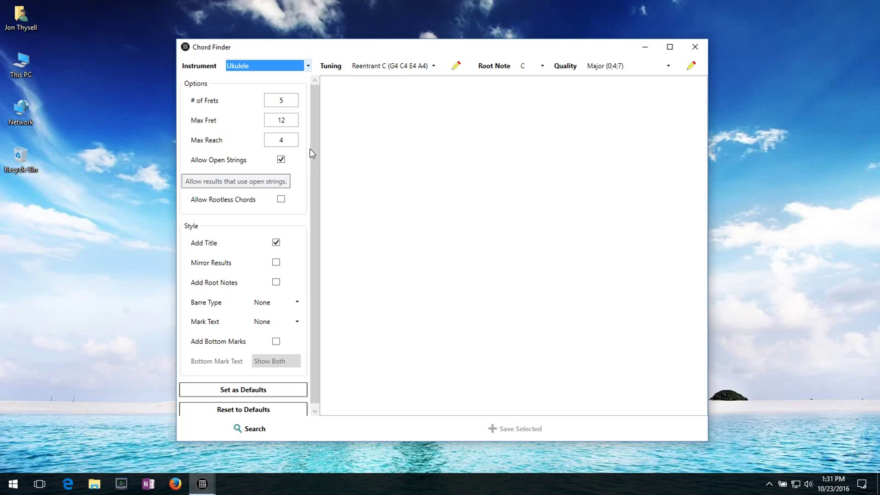
click(433, 66)
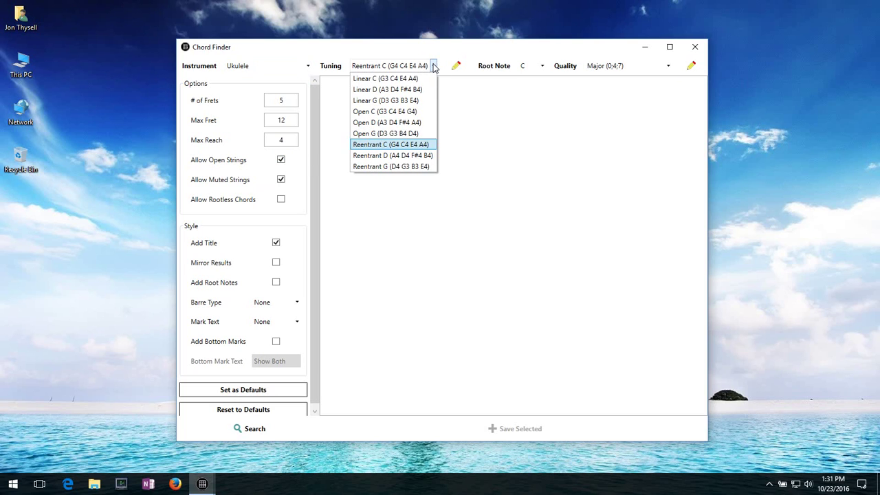
click(415, 150)
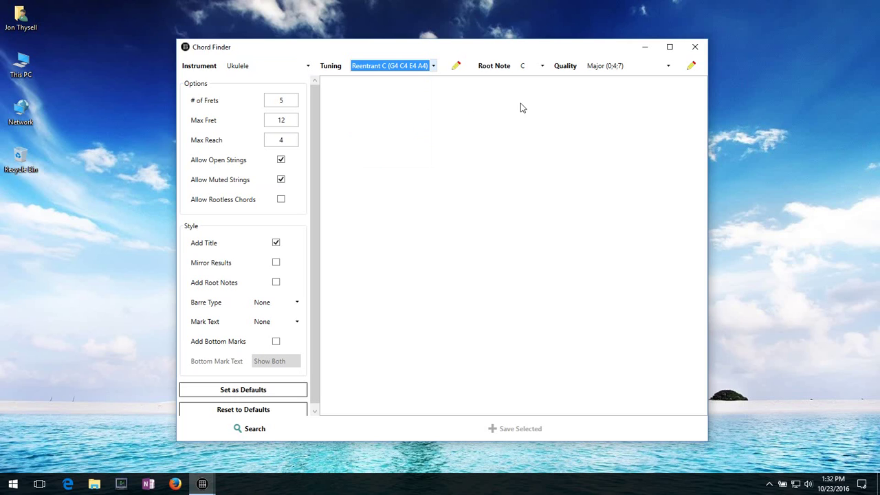
Search for chords with root note C and quality Major (0;4;7).
click(543, 68)
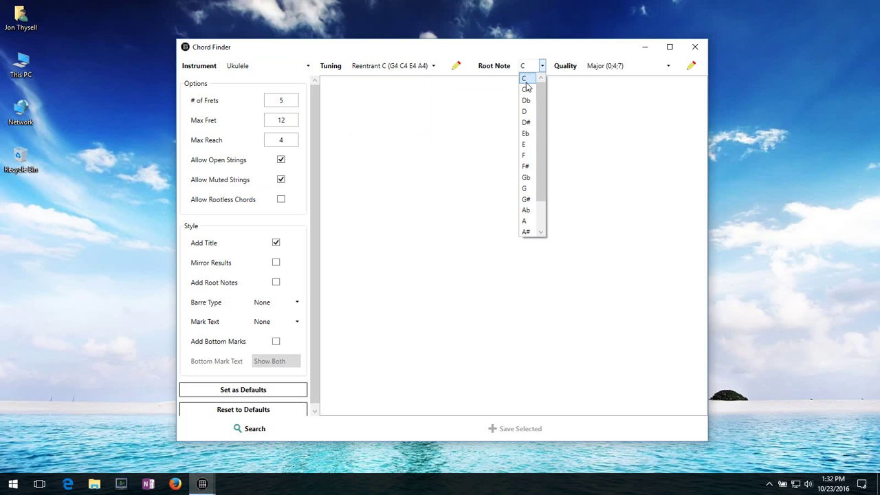
click(526, 81)
click(597, 67)
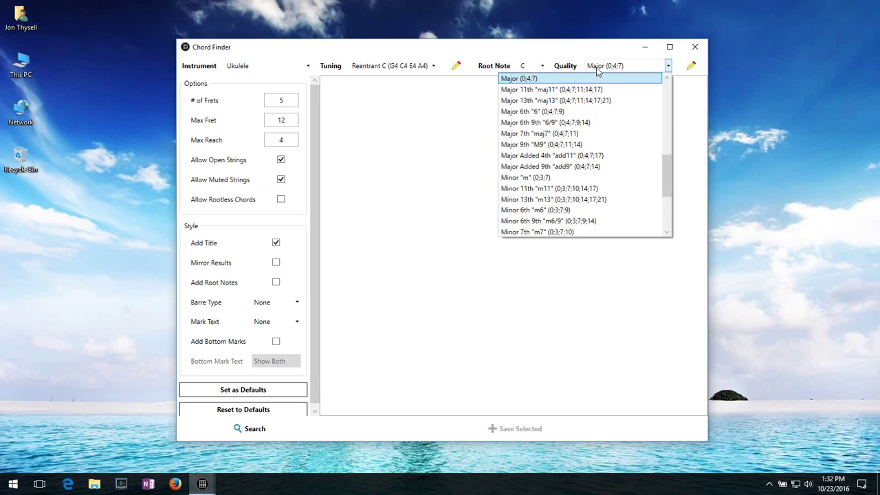
click(540, 82)
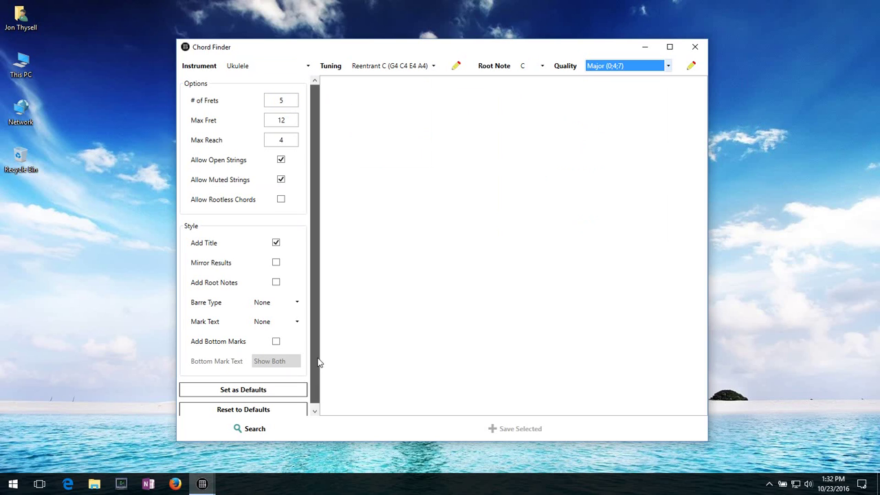
scroll(318, 371, down, 1)
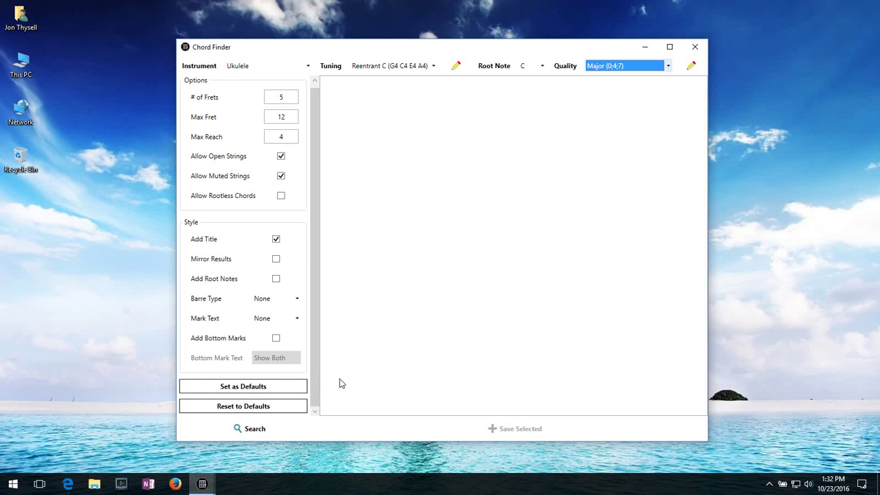
click(240, 434)
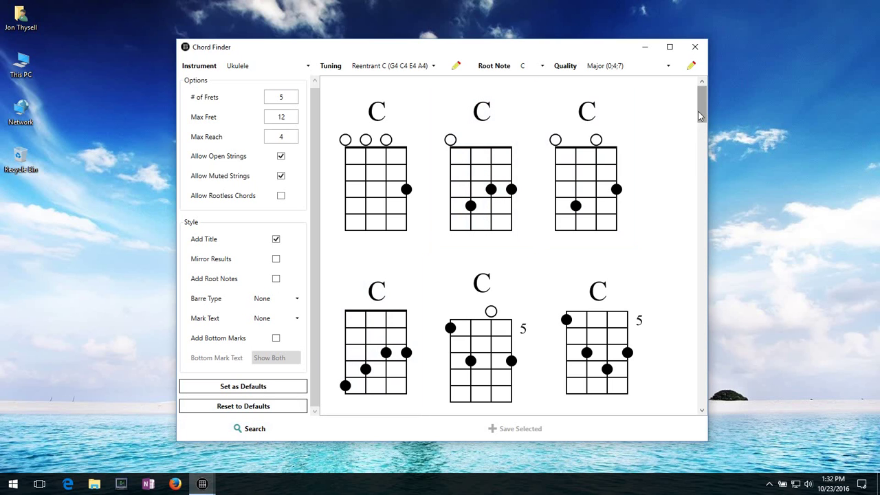
mouse_move(698, 112)
mouse_down()
mouse_move(705, 170)
mouse_move(697, 199)
mouse_move(702, 103)
mouse_up()
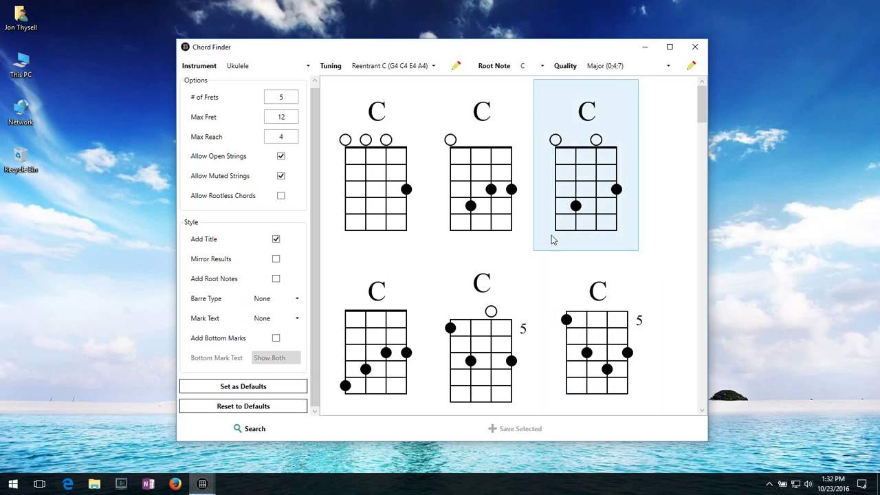
Try out multiple selection on the C chord results, first with the three diagrams of the first row, then with all diagrams.
click(385, 160)
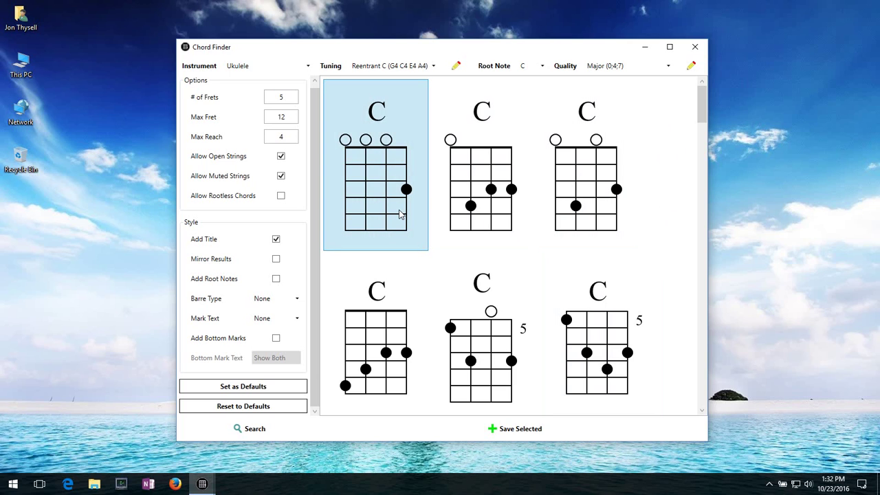
click(499, 190)
click(593, 177)
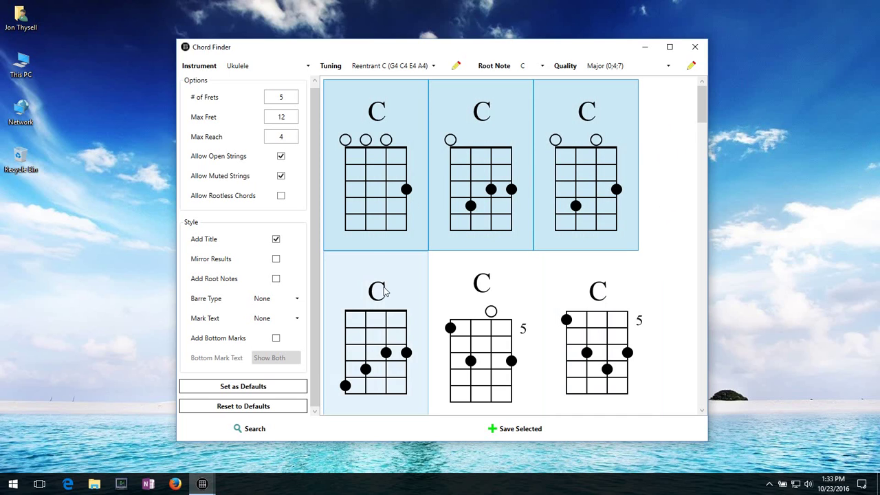
key(ctrl+a)
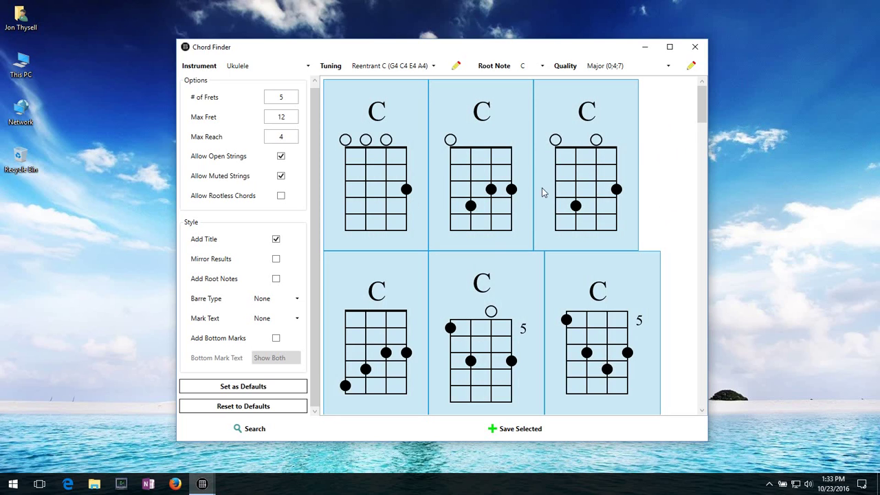
click(617, 260)
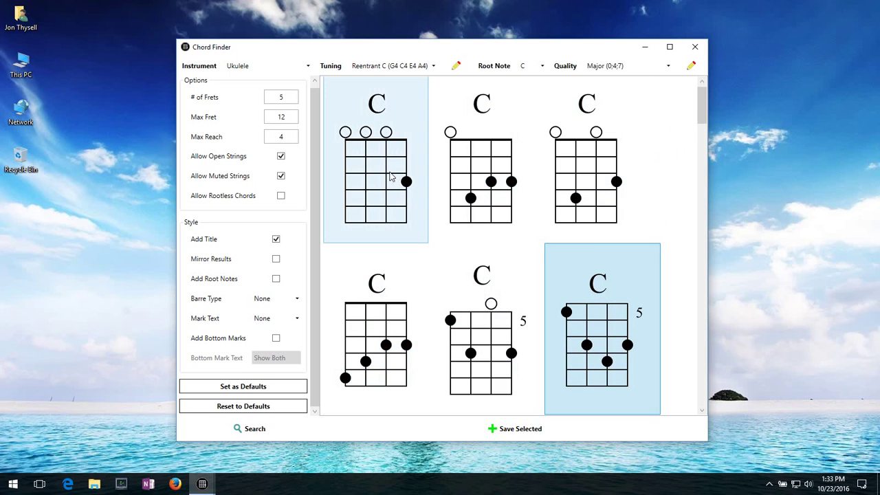
Save only the first C chord diagram to a new collection named "Quickstart Tutorial".
click(391, 149)
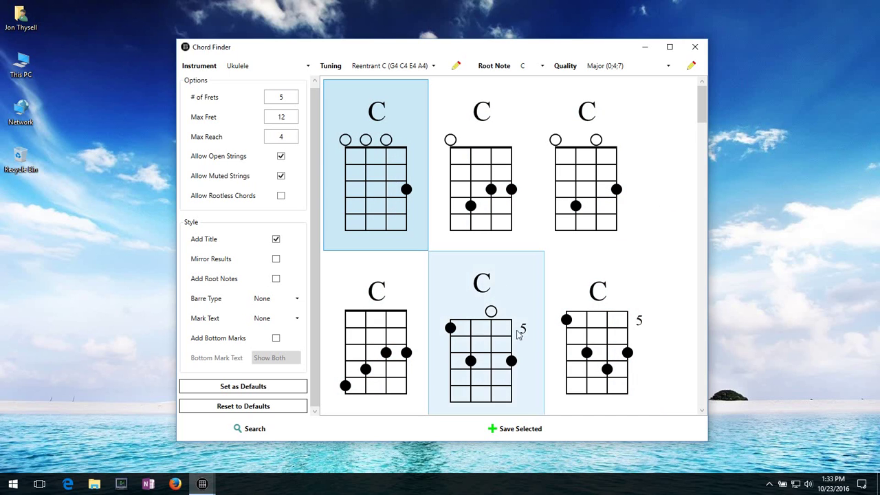
click(517, 429)
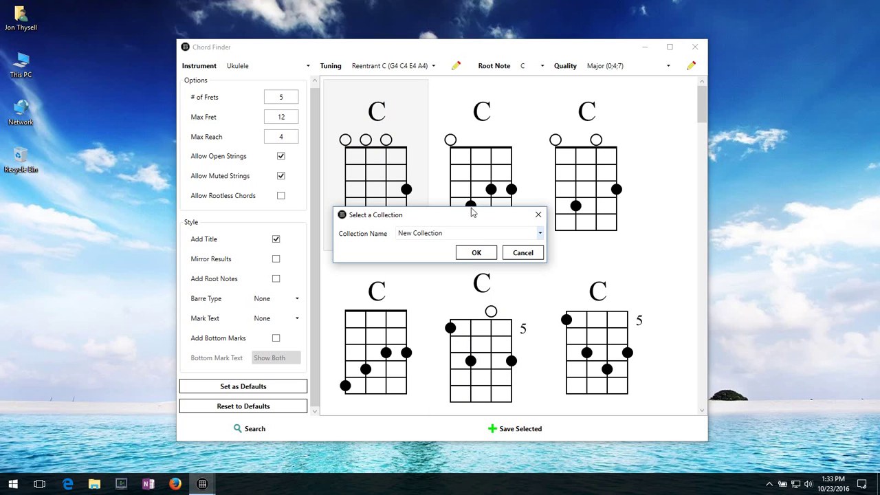
click(471, 231)
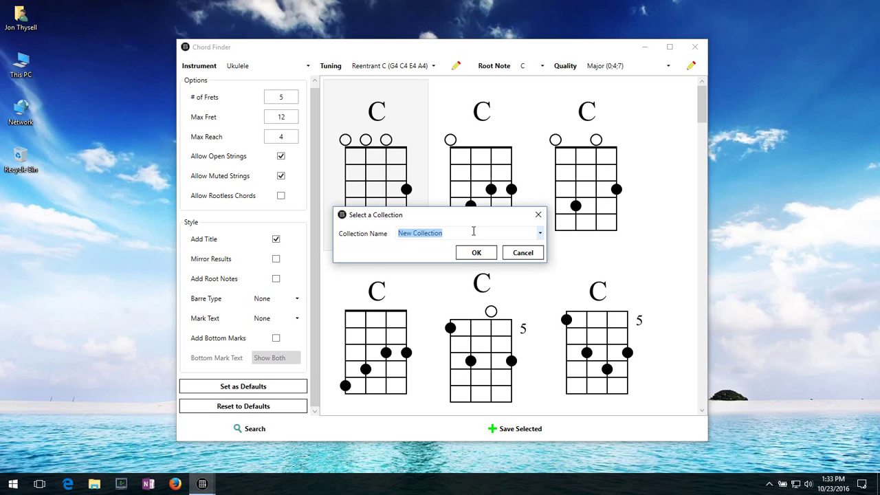
text(C)
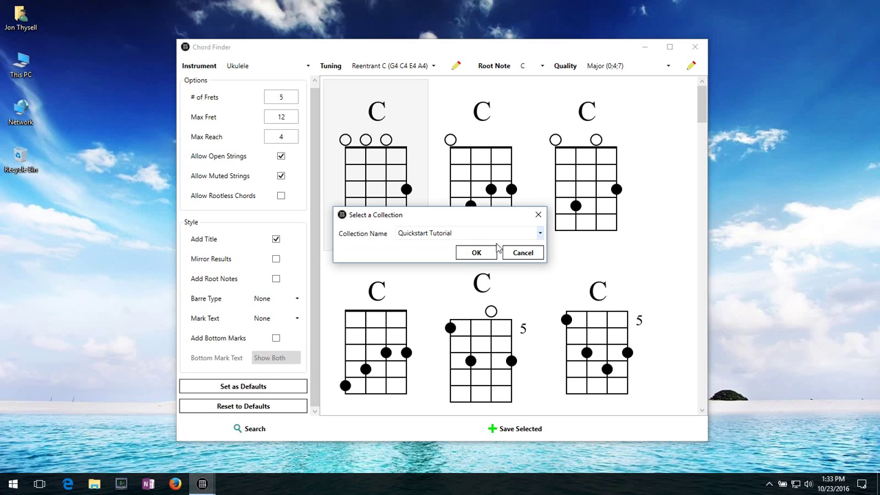
click(477, 253)
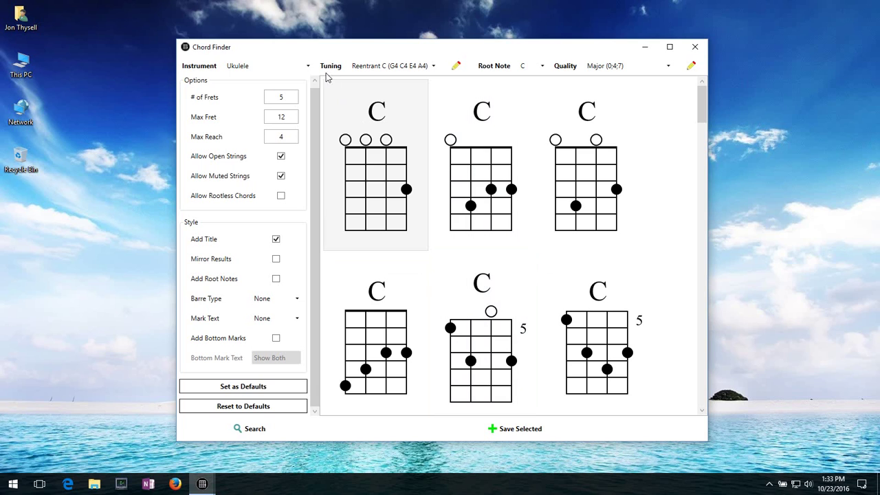
Change the root note to F and search for the matching major chords.
click(543, 66)
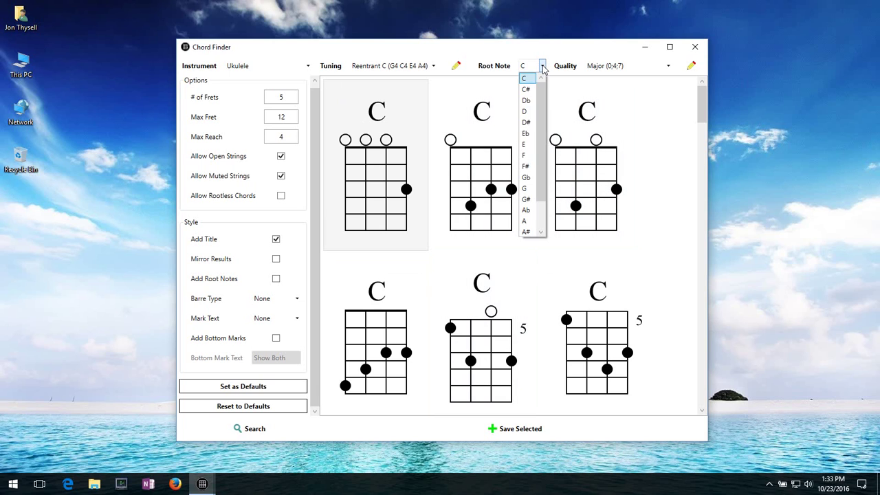
click(527, 155)
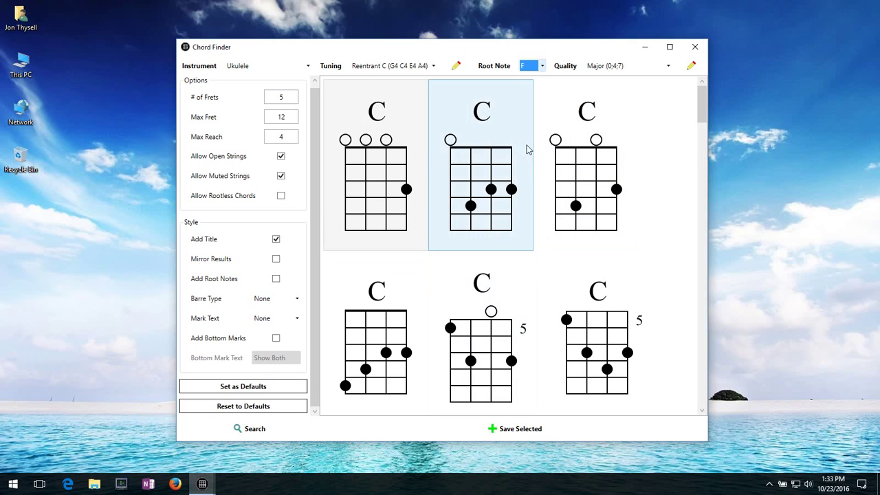
click(255, 429)
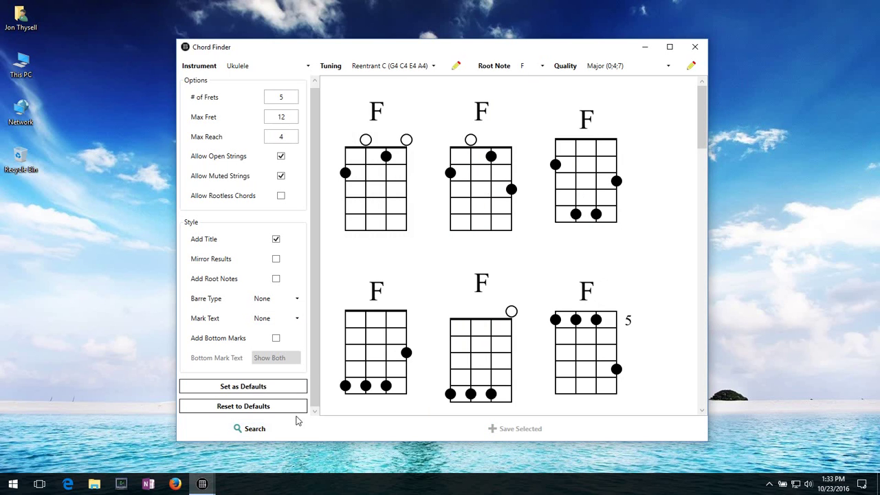
Save the first F chord diagram to the existing "Quickstart Tutorial" collection.
click(401, 171)
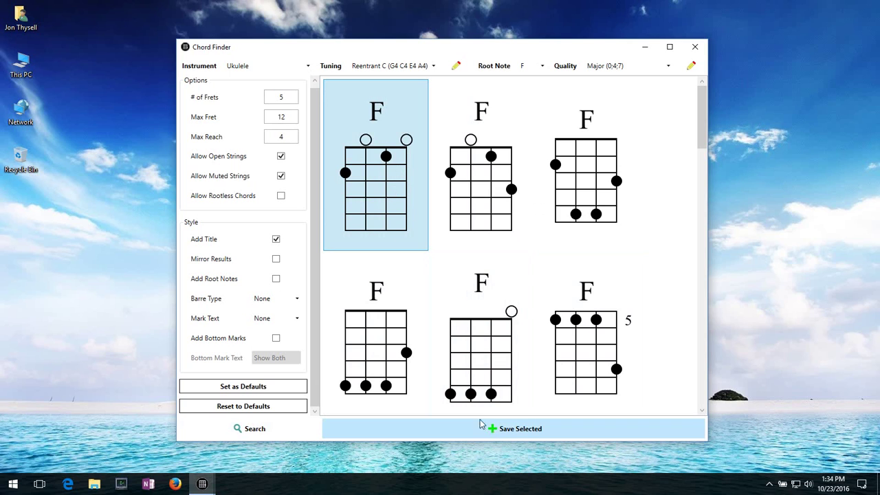
click(507, 433)
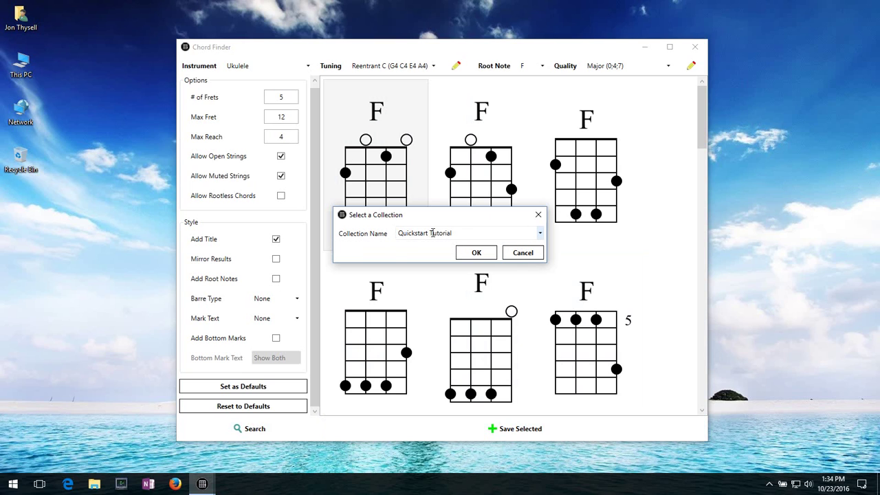
click(541, 233)
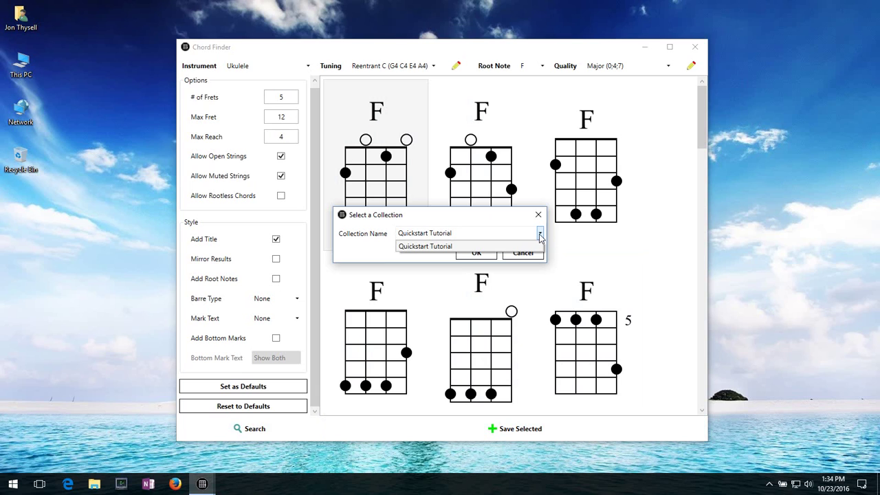
click(541, 236)
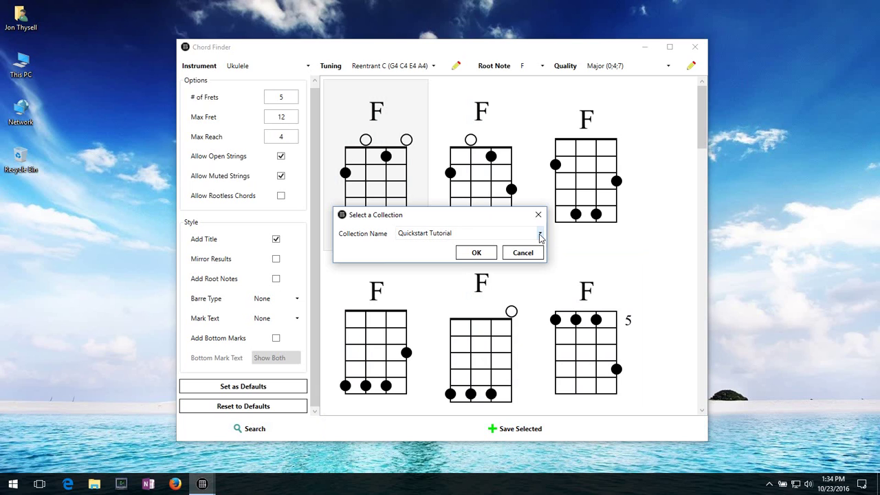
triple_click(458, 233)
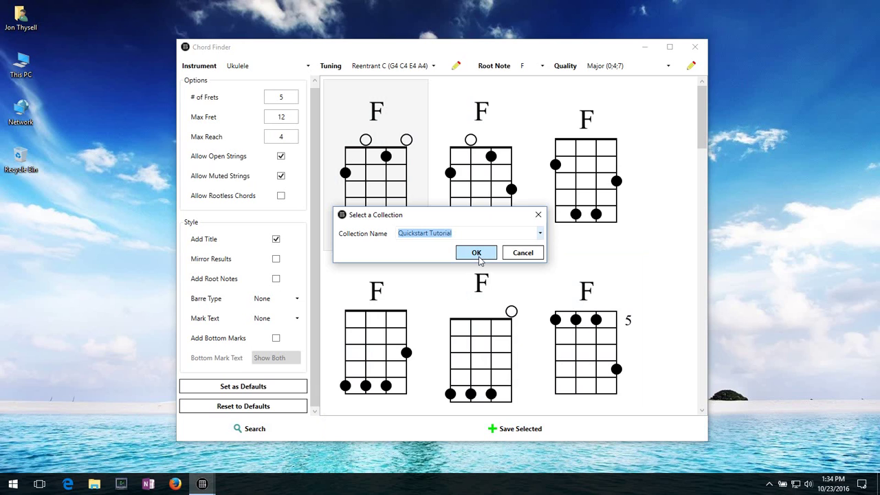
click(476, 254)
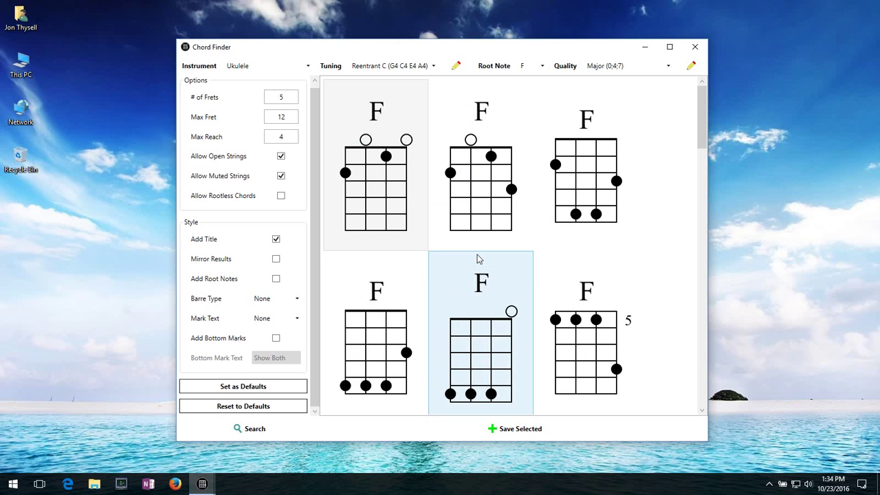
Search for chords with root note G and quality Dominant 7th "7" (0;4;7;10).
click(543, 66)
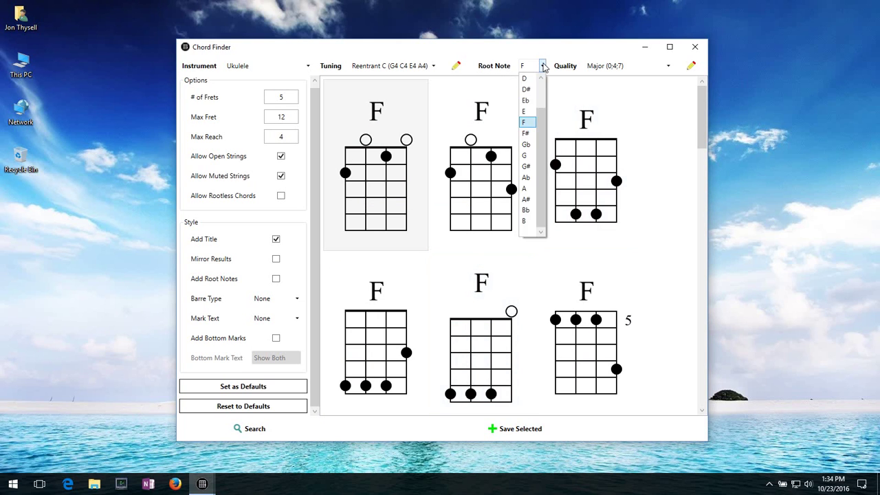
click(527, 158)
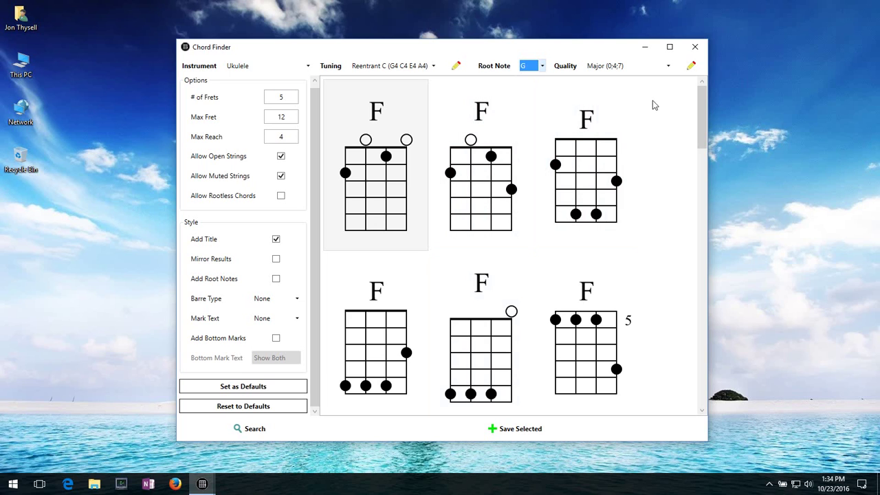
click(668, 67)
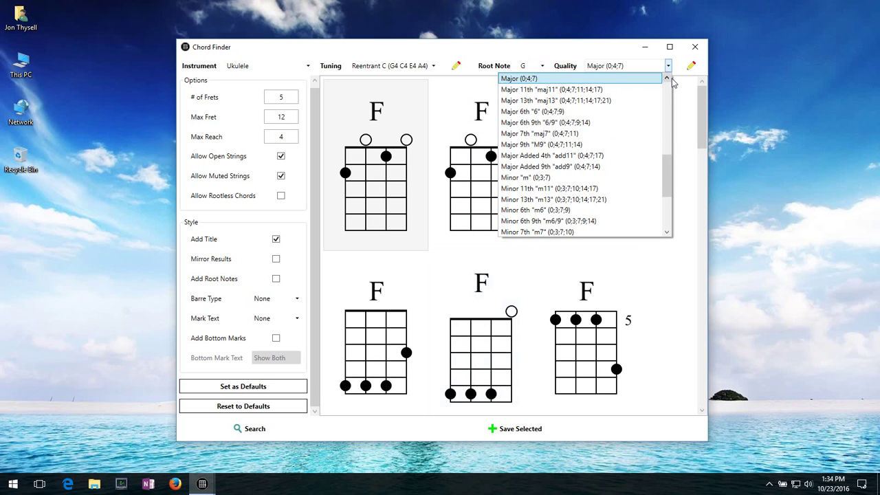
drag(669, 177, 675, 135)
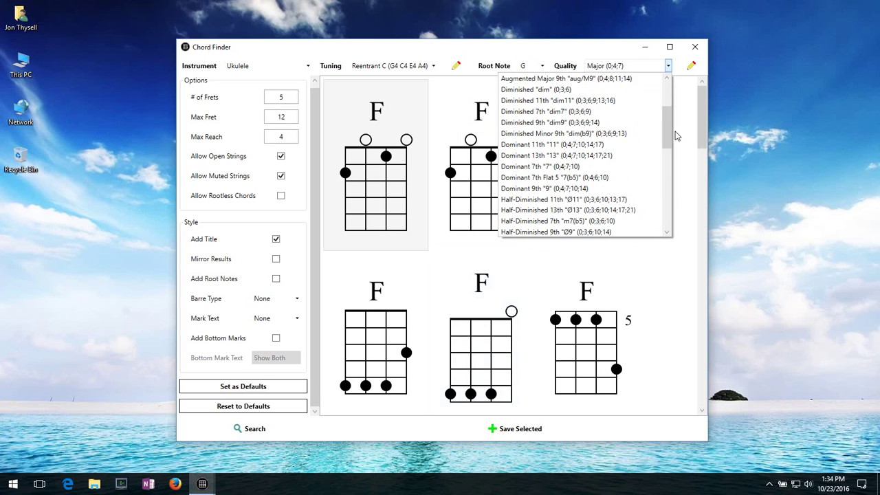
click(550, 172)
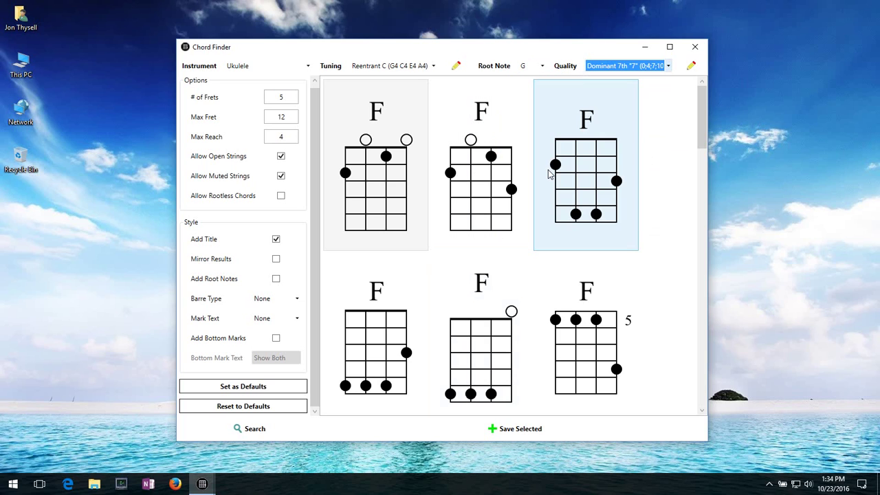
click(247, 433)
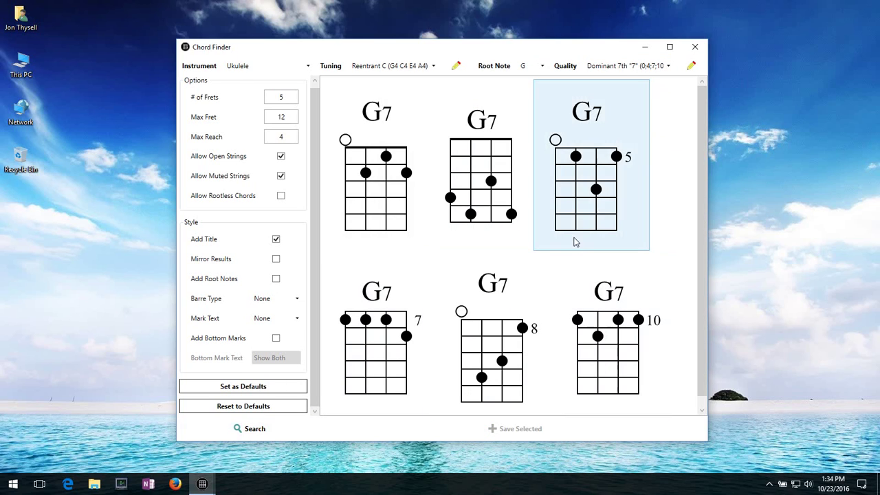
Save the first G7 chord diagram to the "Quickstart Tutorial" collection and close the Chord Finder.
click(396, 176)
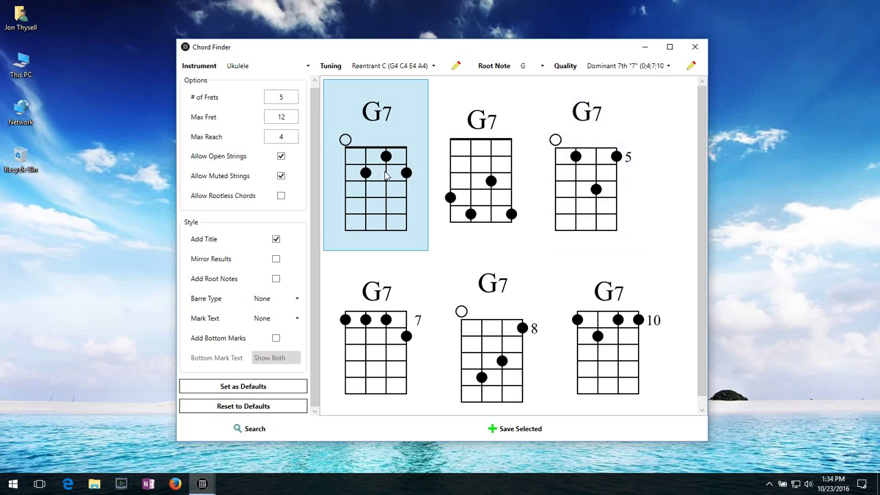
click(510, 430)
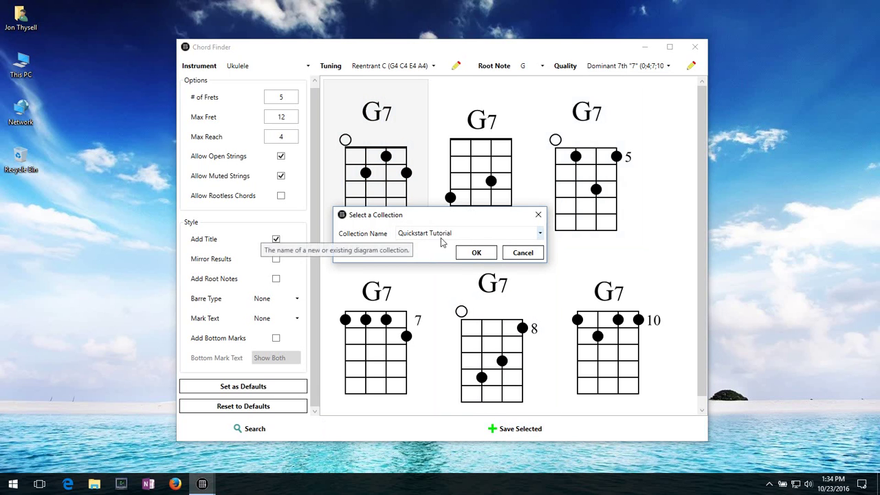
click(476, 252)
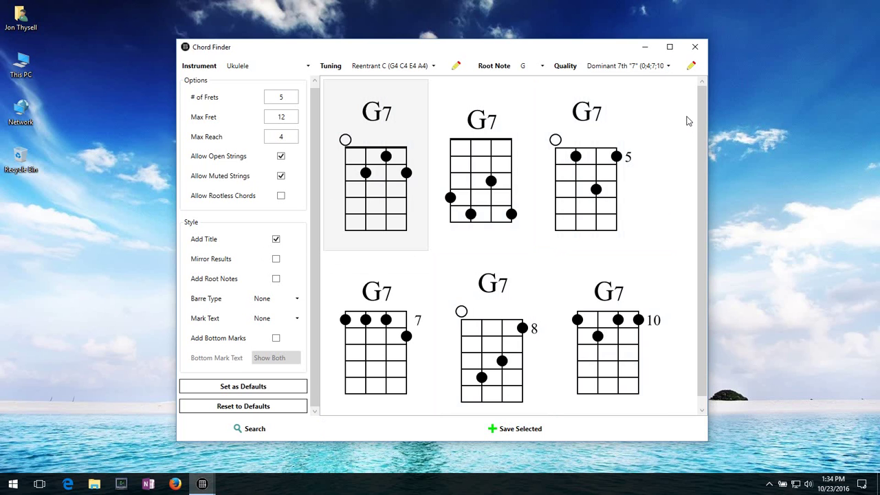
click(697, 47)
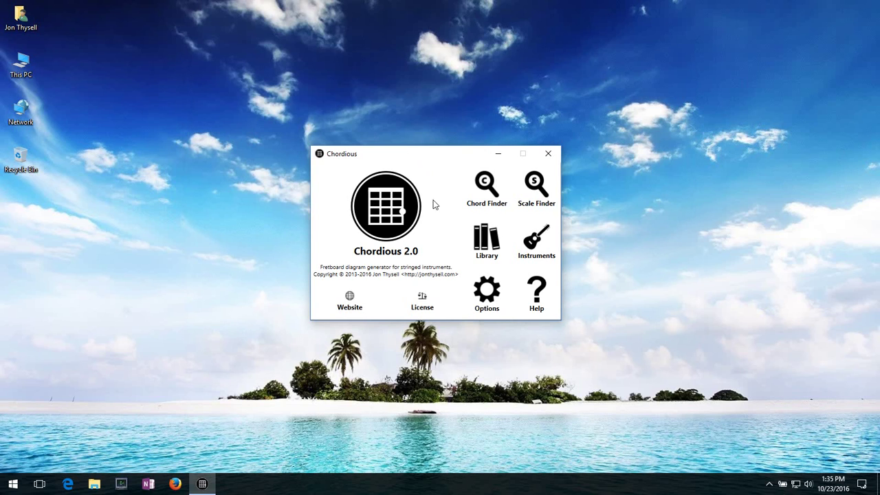
Open the diagram library in a larger window and display the "Quickstart Tutorial" collection.
click(490, 242)
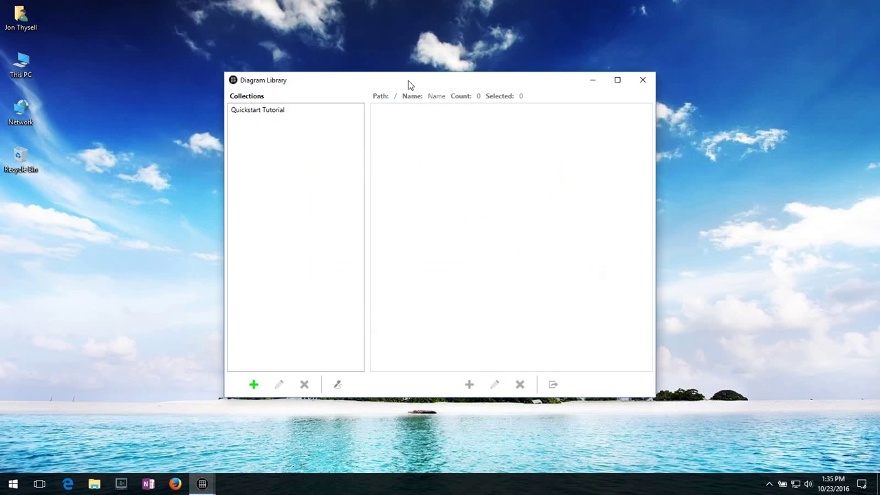
drag(409, 84, 311, 37)
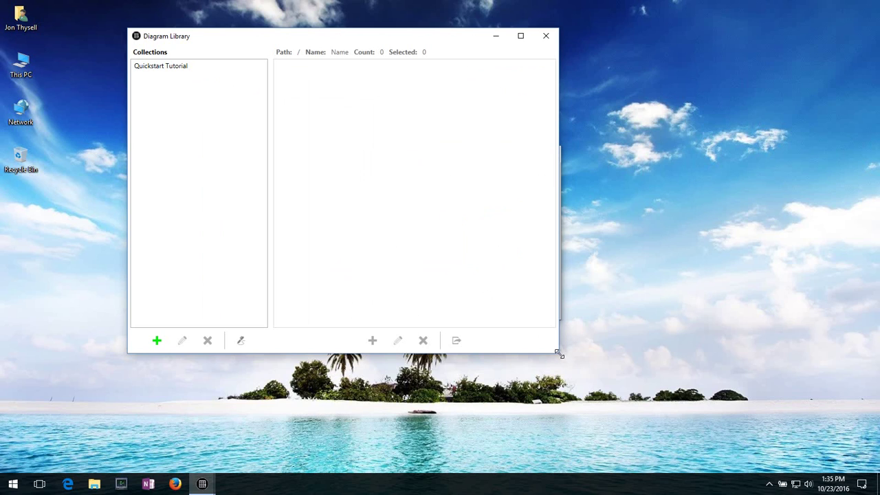
drag(558, 352, 680, 423)
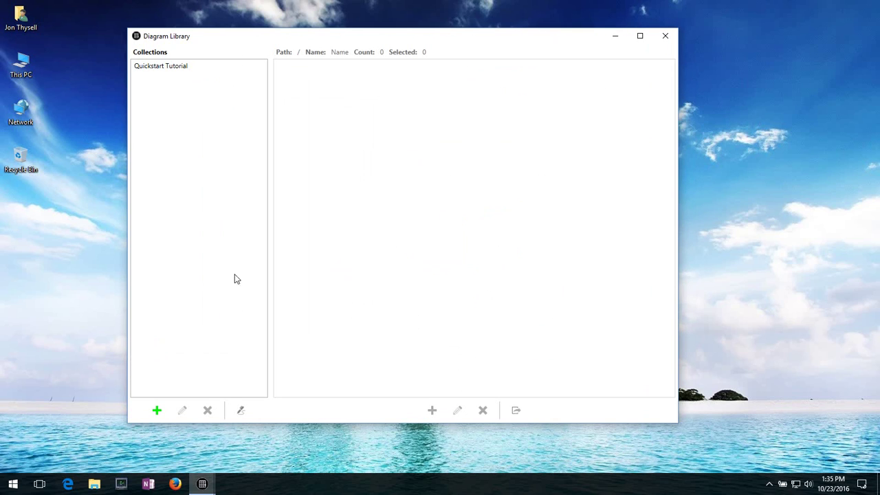
click(184, 69)
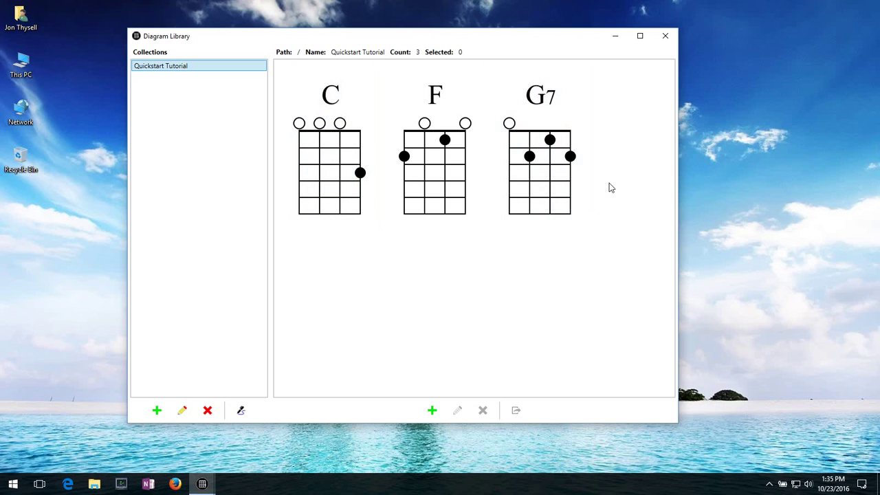
Select the C, F and G7 diagrams together and open the export settings for them.
click(386, 196)
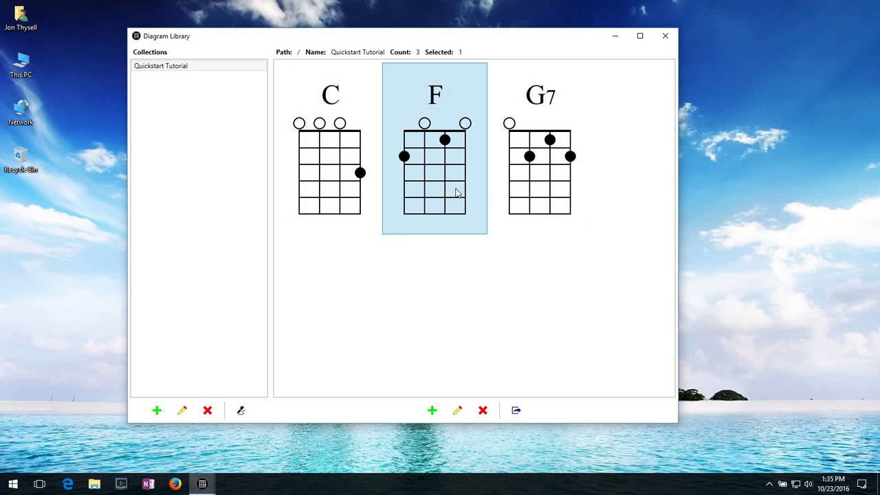
click(528, 200)
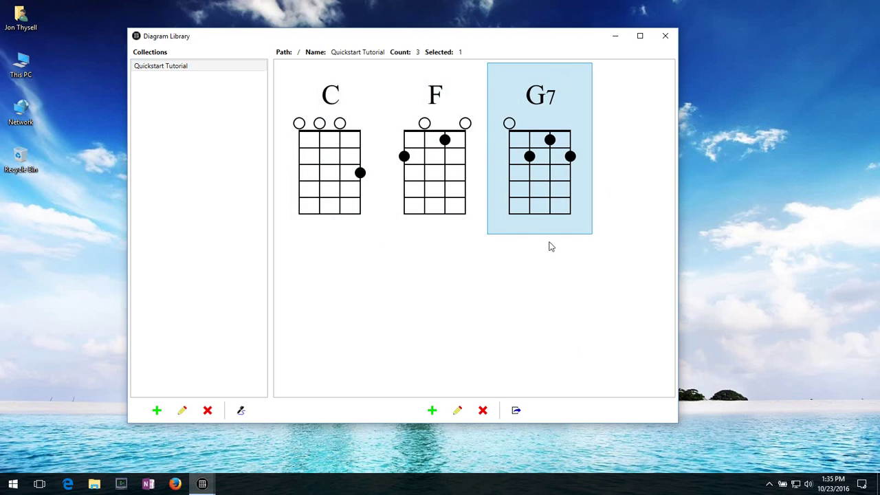
click(346, 156)
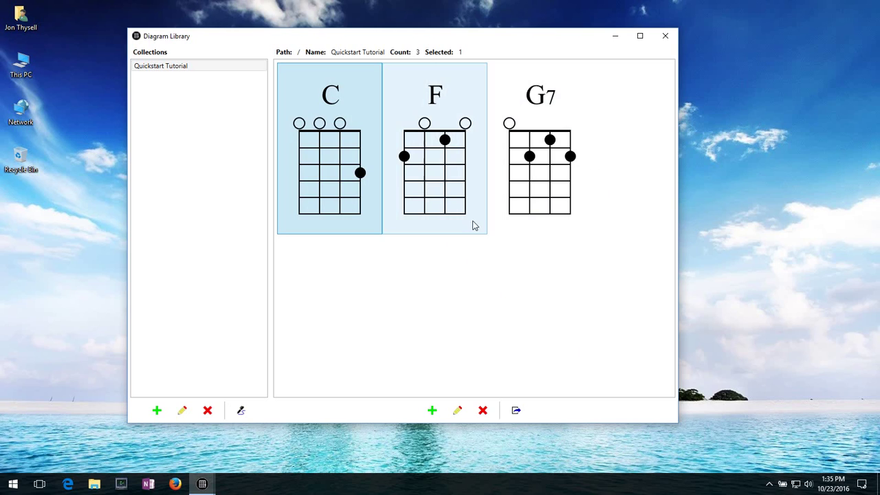
ctrl+click(449, 164)
ctrl+click(562, 174)
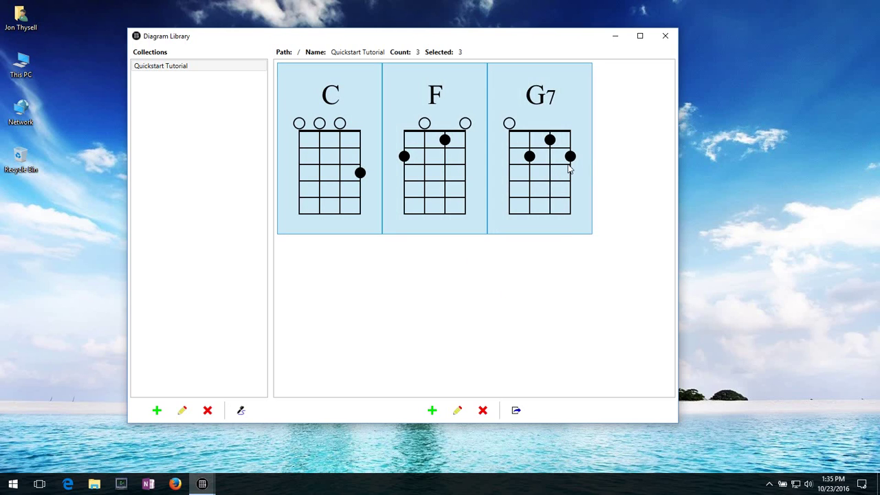
click(517, 412)
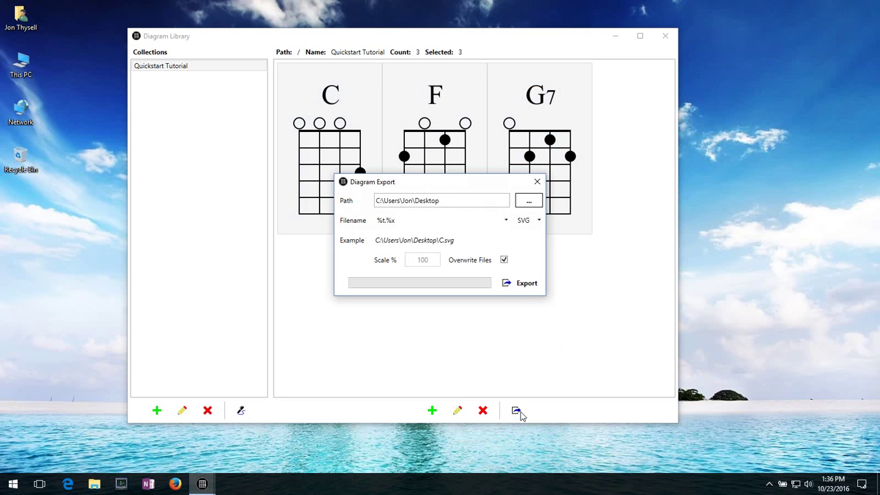
click(450, 200)
click(457, 203)
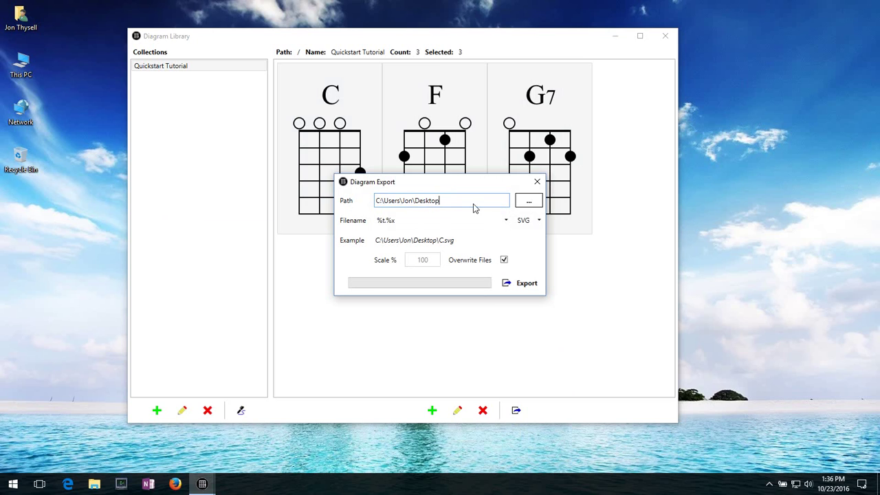
click(531, 204)
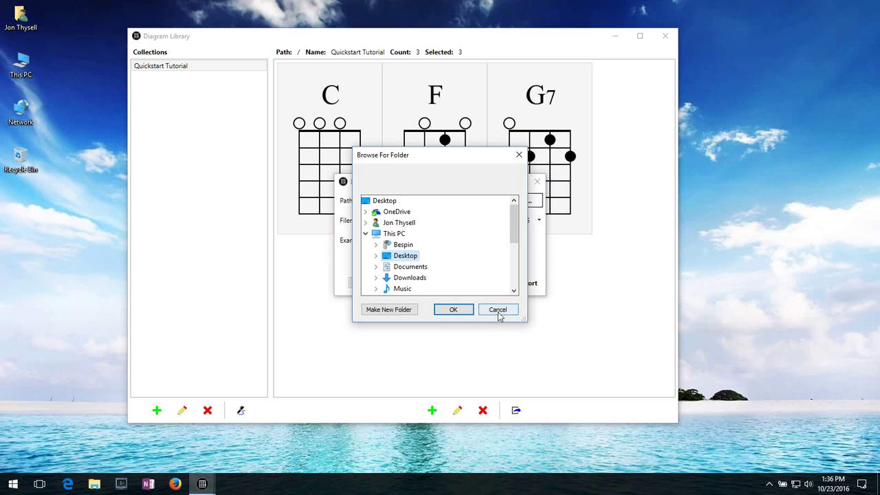
click(498, 310)
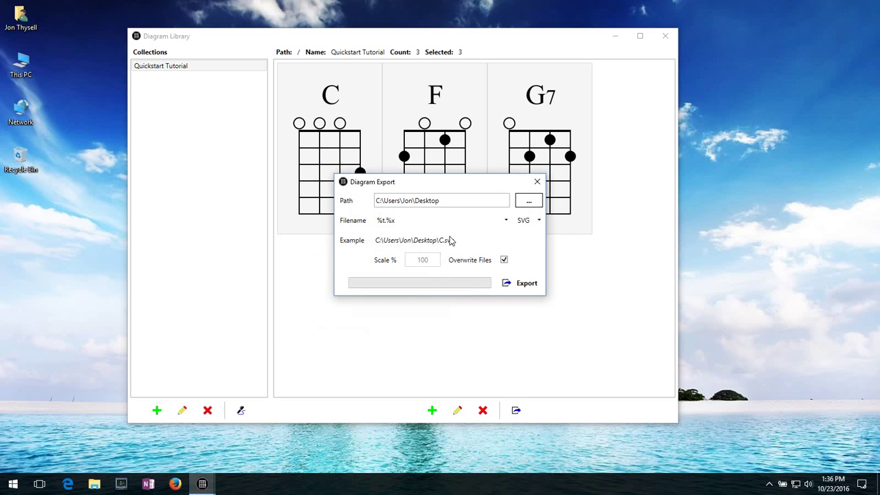
Export the three selected diagrams to the desktop as PNG images.
mouse_move(383, 223)
click(540, 222)
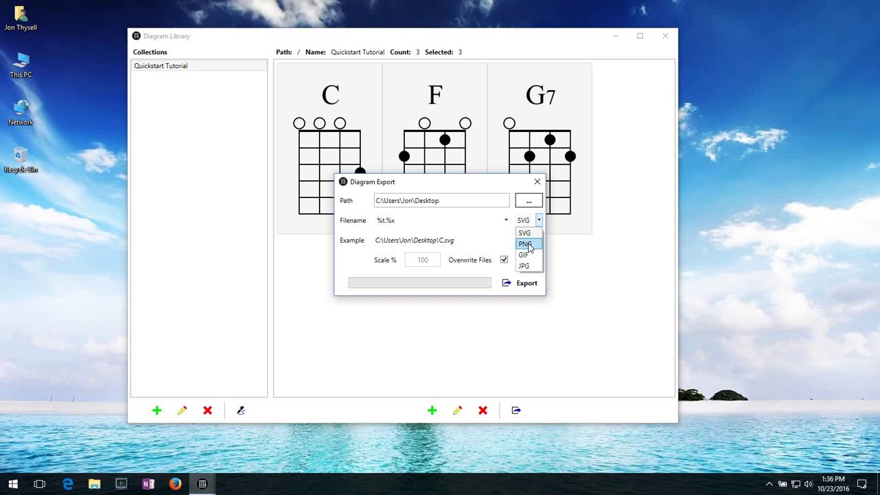
click(526, 244)
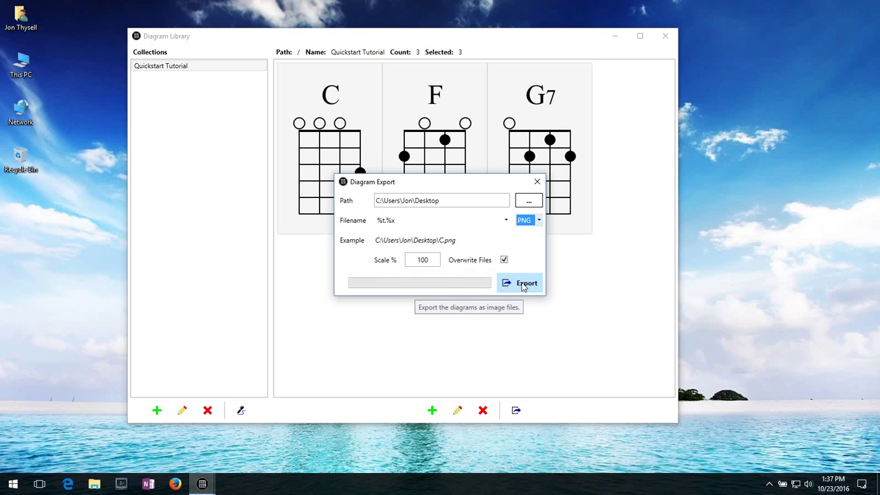
click(523, 287)
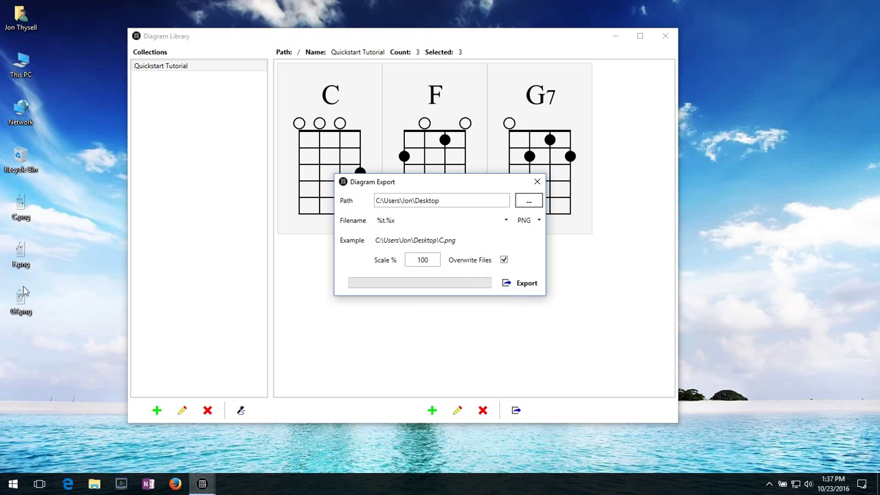
View the exported C.png, F.png and G7.png in Windows Photo Viewer, then minimize the viewer.
double_click(21, 208)
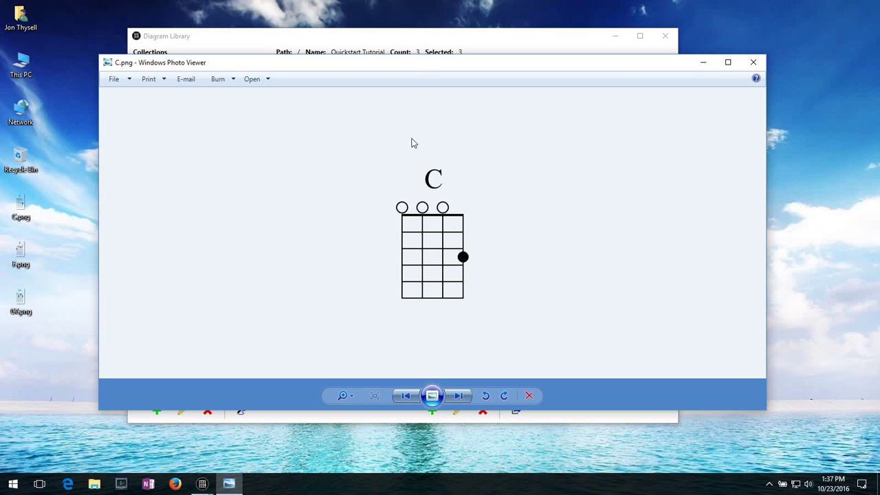
drag(412, 70, 415, 74)
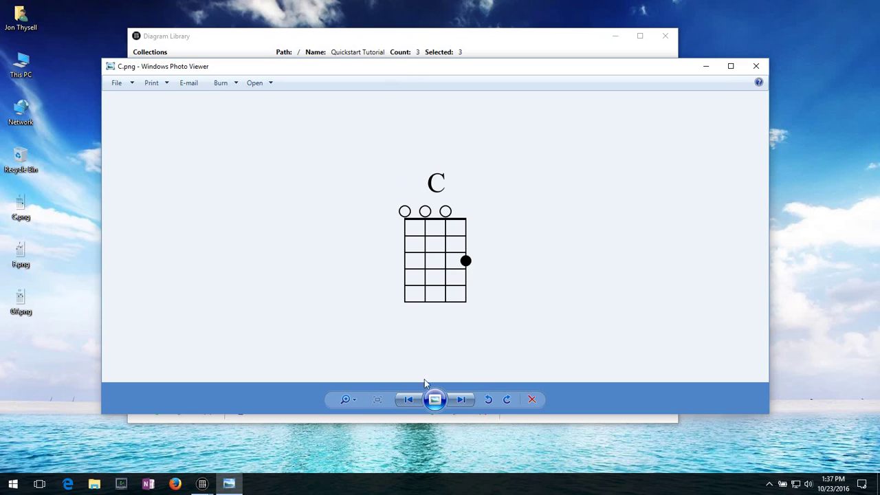
click(463, 402)
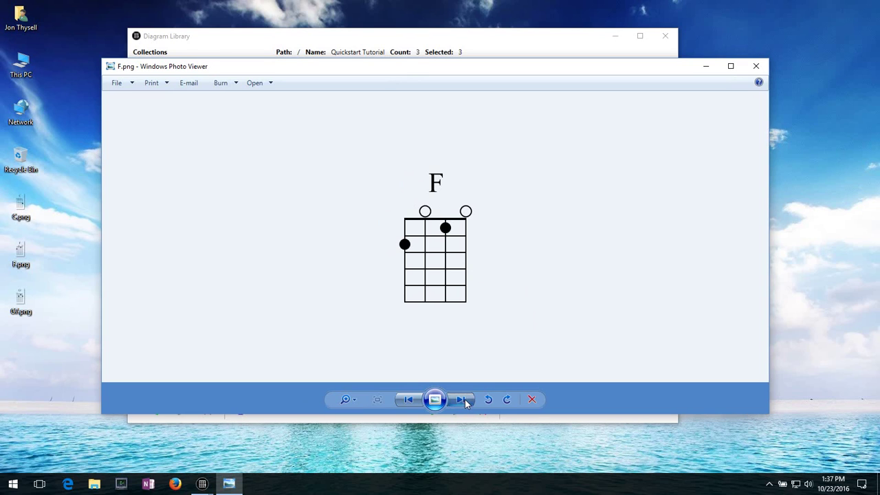
click(465, 400)
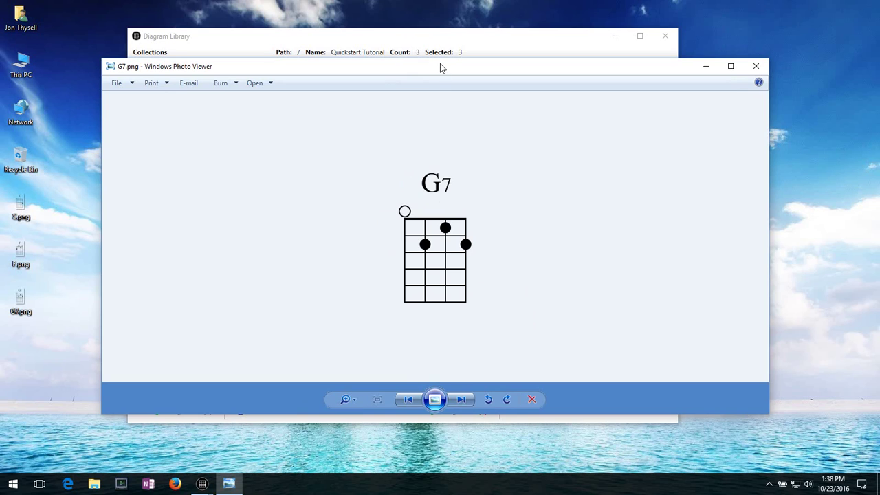
drag(441, 67, 411, 100)
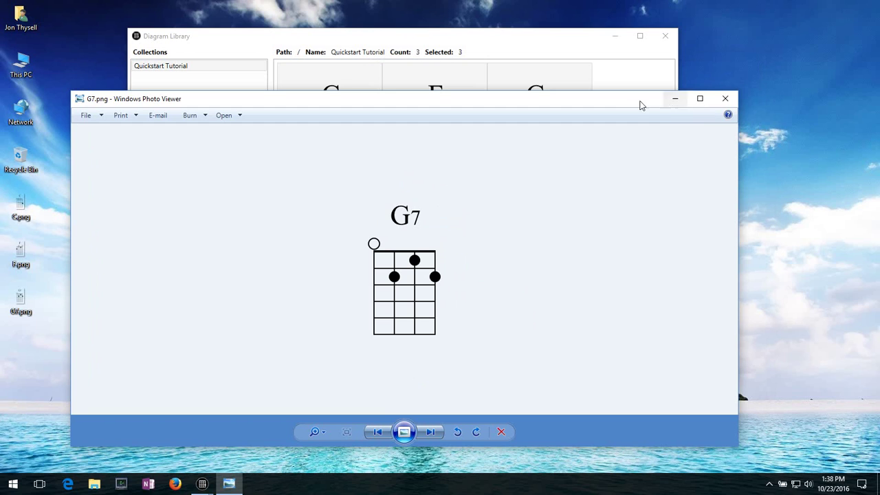
drag(628, 104, 625, 86)
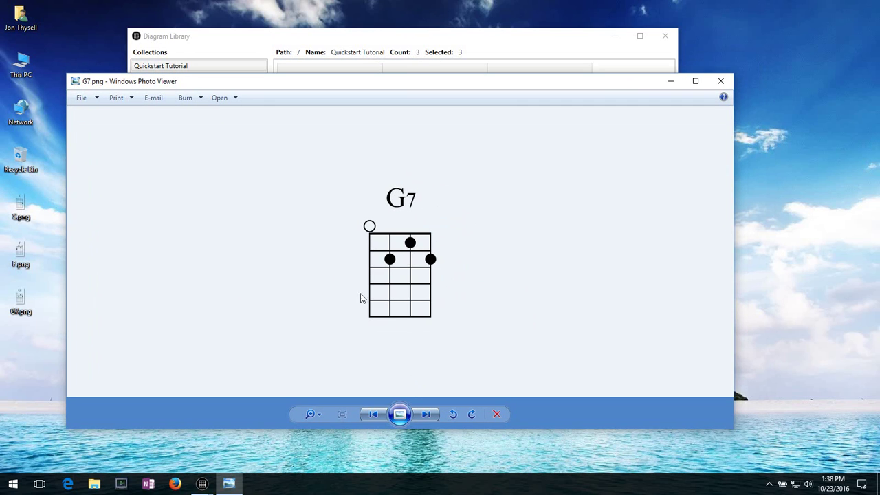
click(671, 84)
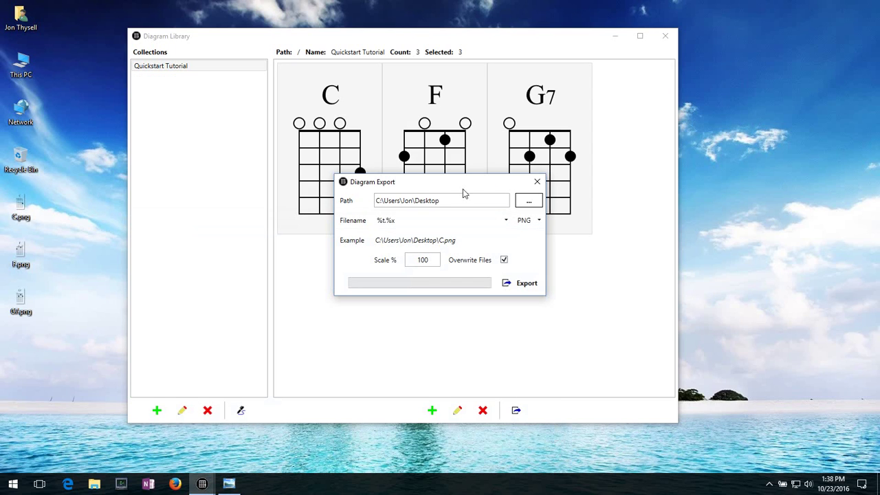